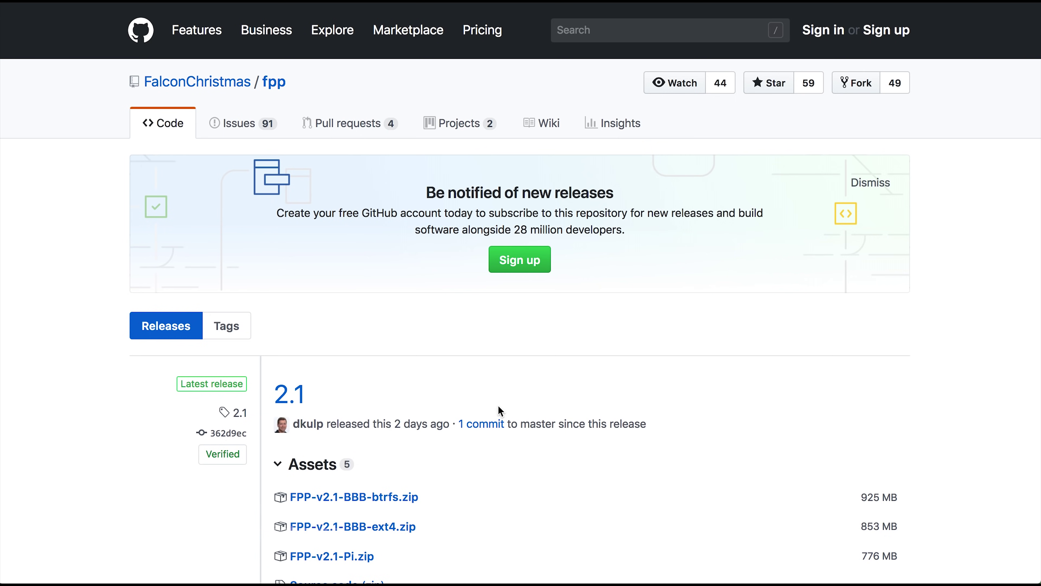
- Scroll the GitHub releases list to locate the FPP v2.1 Pi and BBB ext4 images
{"action": "scroll", "coordinate": [500, 425], "scroll_direction": "down", "scroll_amount": 6}
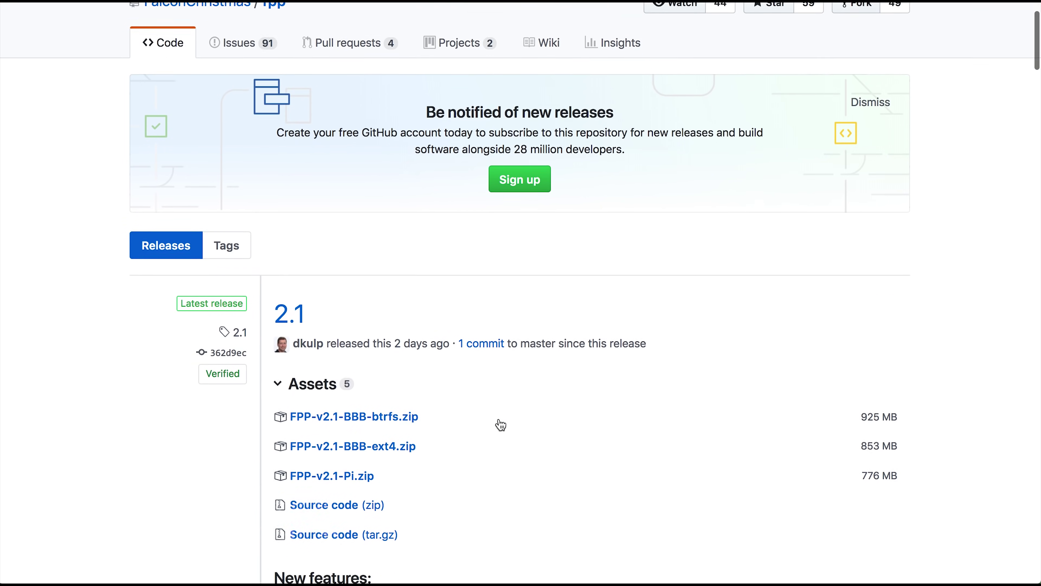
{"action": "scroll", "coordinate": [501, 425], "scroll_direction": "down", "scroll_amount": 20}
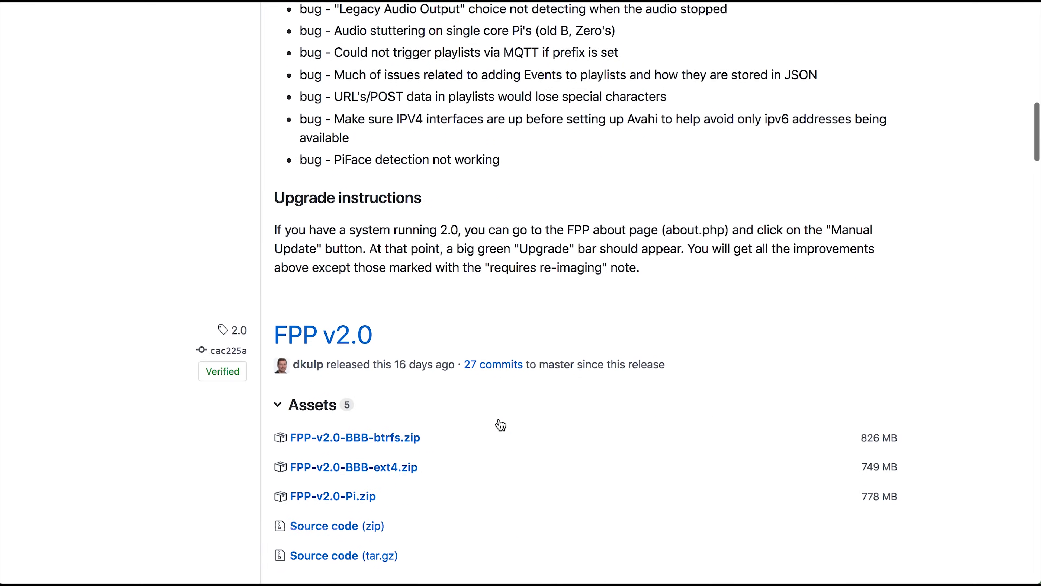
{"action": "scroll", "coordinate": [500, 423], "scroll_direction": "down", "scroll_amount": 20}
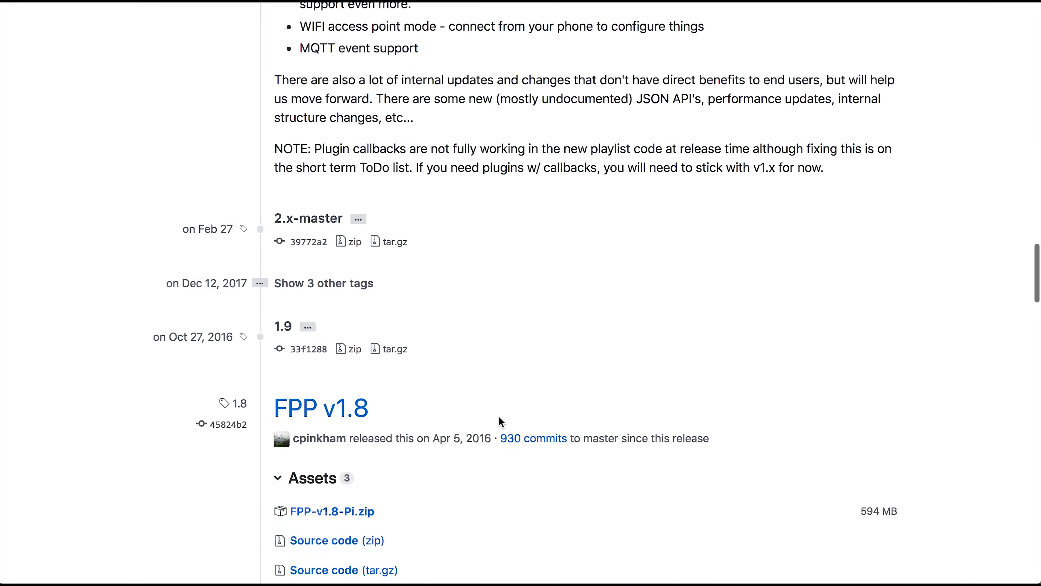
{"action": "scroll", "coordinate": [500, 419], "scroll_direction": "down", "scroll_amount": 4}
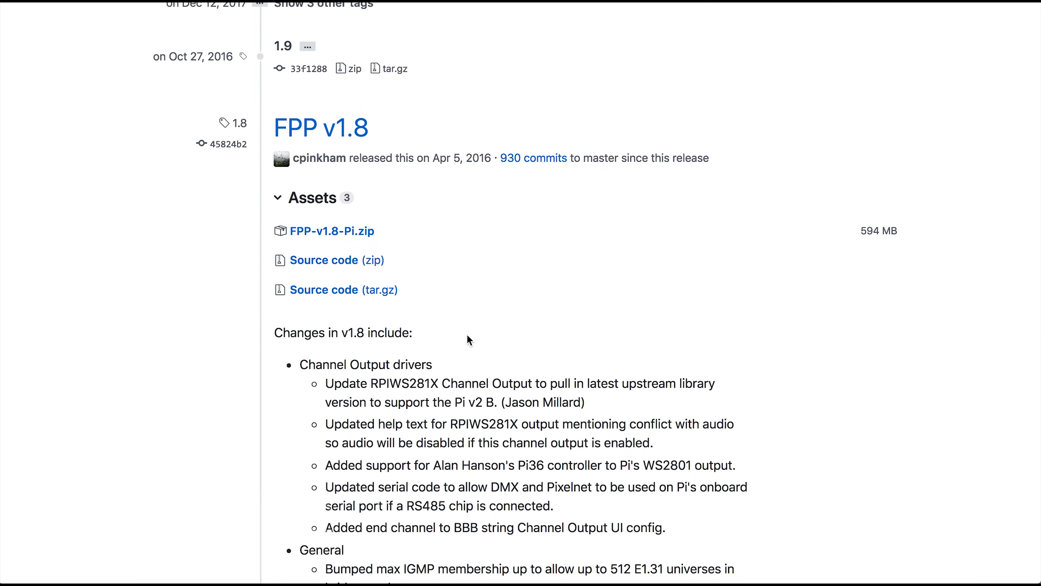
{"action": "scroll", "coordinate": [424, 264], "scroll_direction": "up", "scroll_amount": 20}
{"action": "scroll", "coordinate": [424, 264], "scroll_direction": "down", "scroll_amount": 10}
{"action": "scroll", "coordinate": [422, 258], "scroll_direction": "up", "scroll_amount": 3}
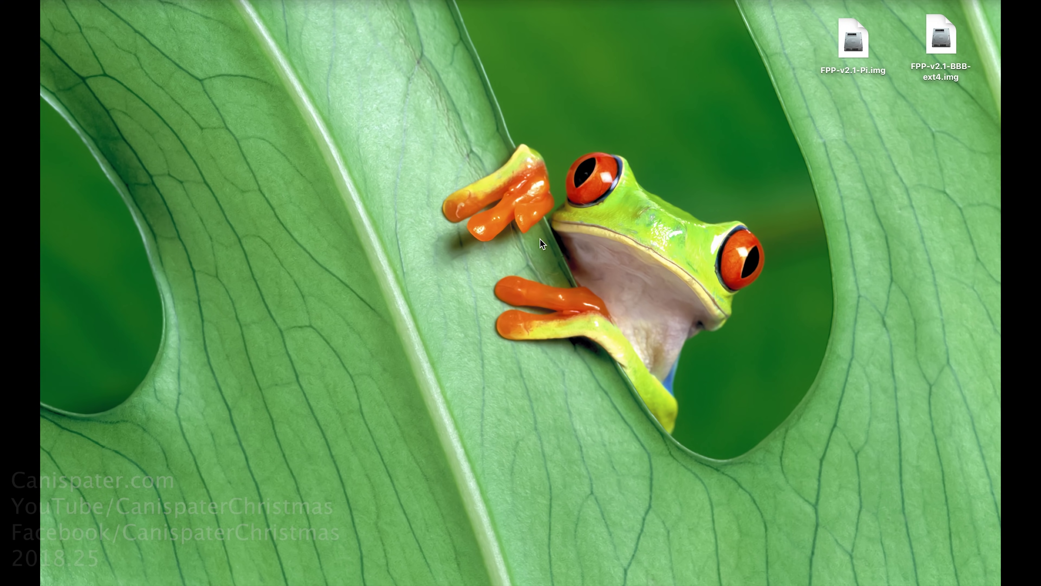
- Quick-format the 16 GB SDHC card as FAT32 labelled BOOT in SD Card Formatter, then quit
{"action": "key", "text": "super+space"}
{"action": "type", "text": "sd c"}
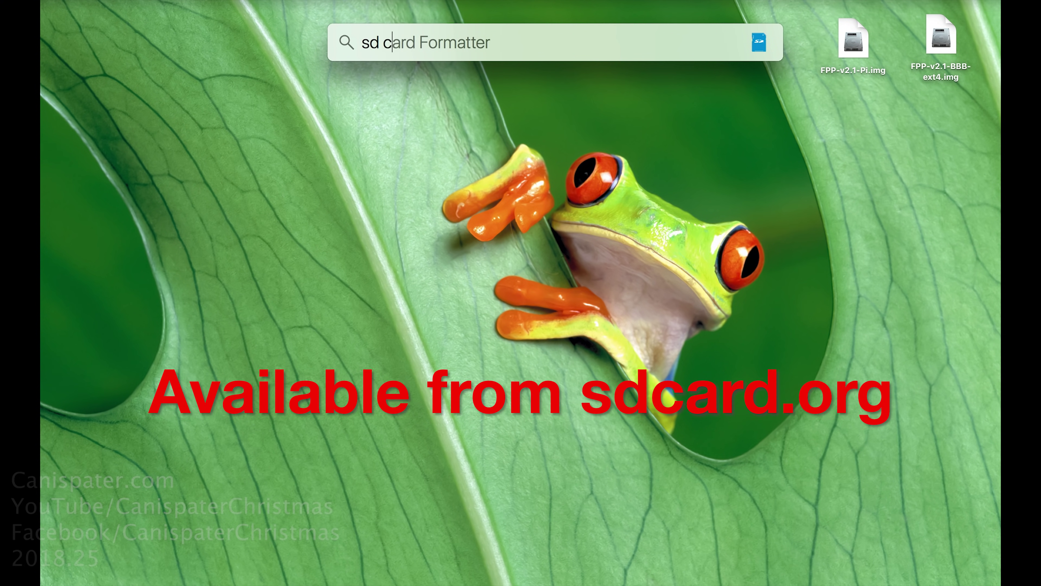
{"action": "key", "text": "Return"}
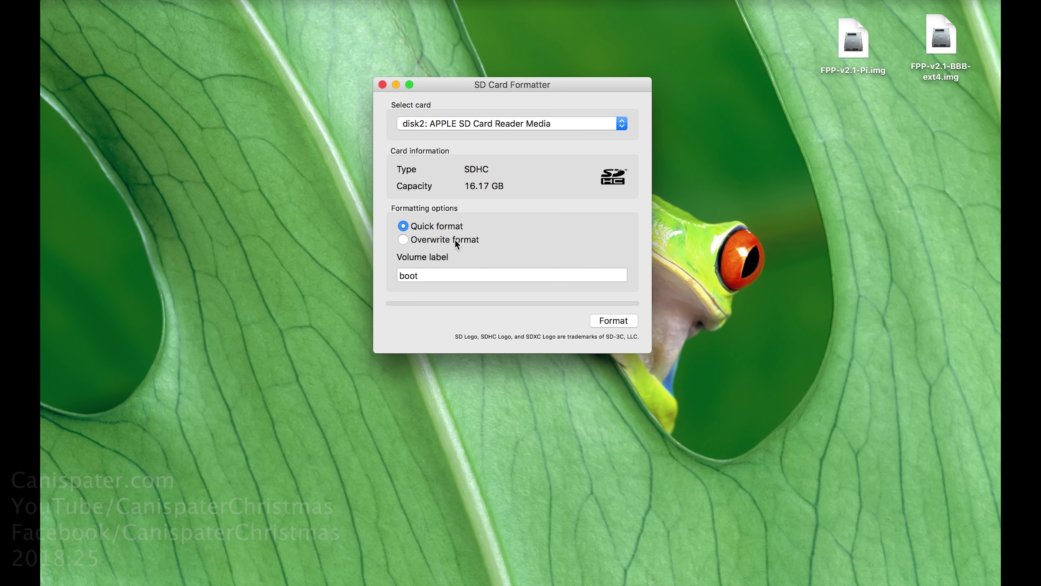
{"action": "left_click", "coordinate": [620, 323]}
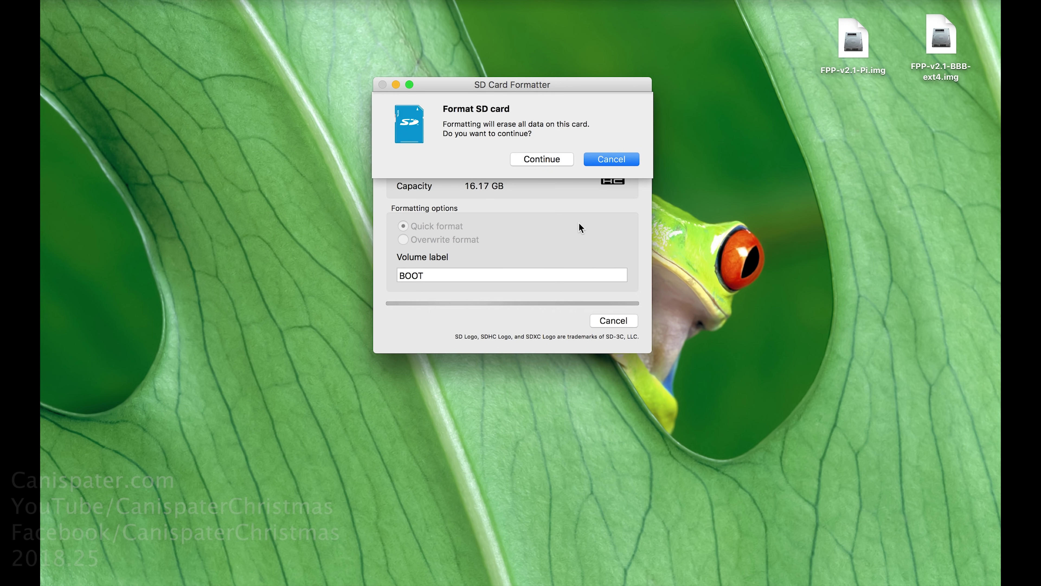
{"action": "left_click", "coordinate": [546, 160]}
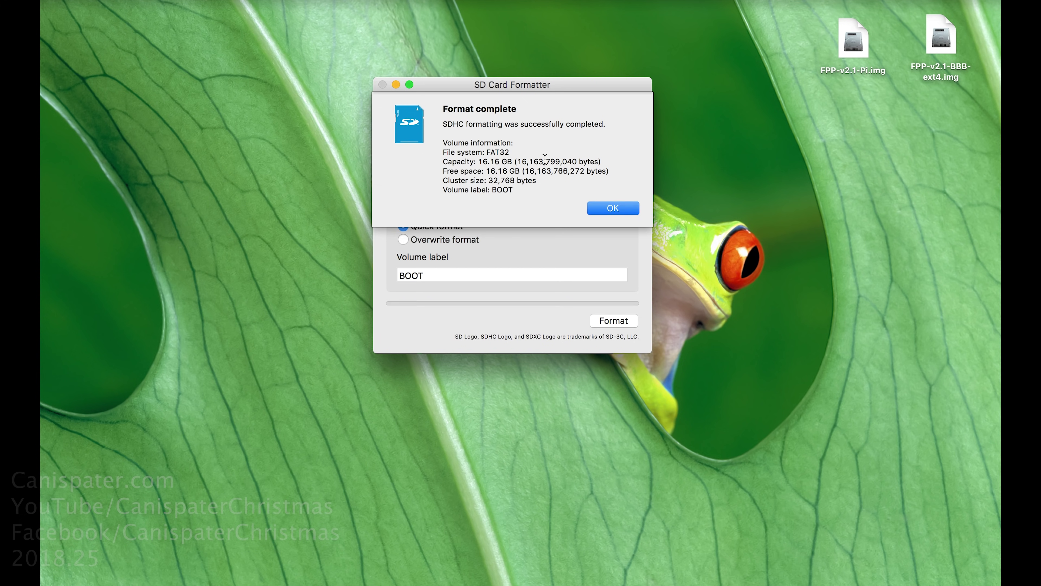
{"action": "left_click", "coordinate": [610, 208]}
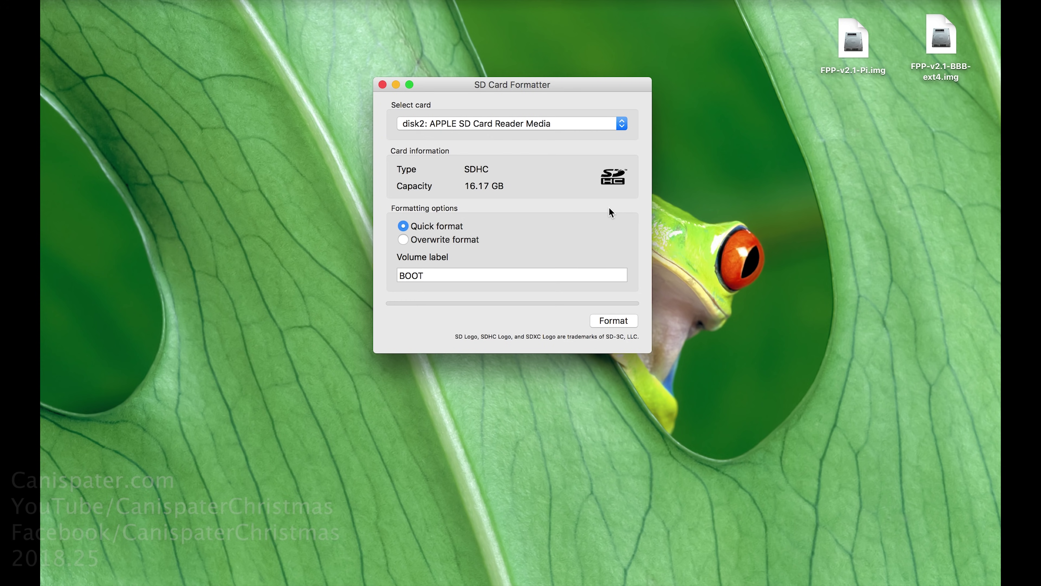
{"action": "key", "text": "super+q"}
- Flash FPP-v2.1-Pi.img from the desktop onto the APPLE SD drive with Etcher
{"action": "key", "text": "super+space"}
{"action": "type", "text": "etch"}
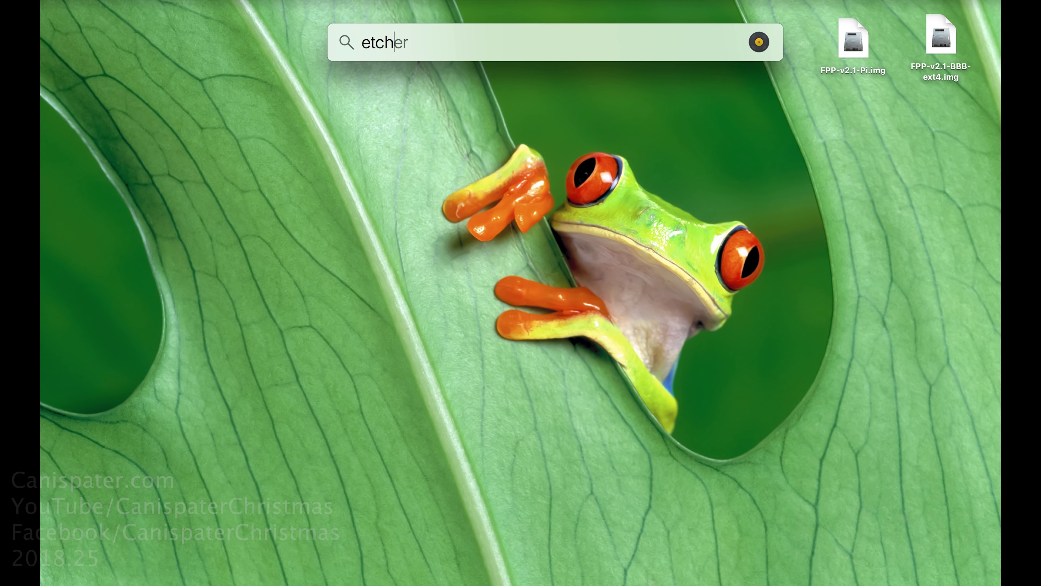
{"action": "key", "text": "Return"}
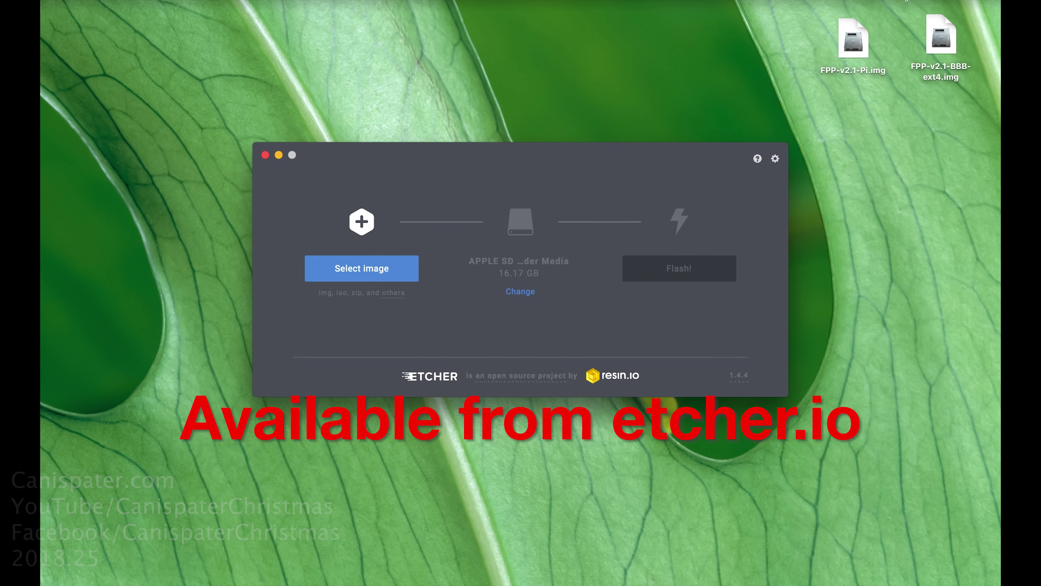
{"action": "left_click", "coordinate": [854, 44]}
{"action": "left_click_drag", "start_coordinate": [854, 44], "coordinate": [368, 248]}
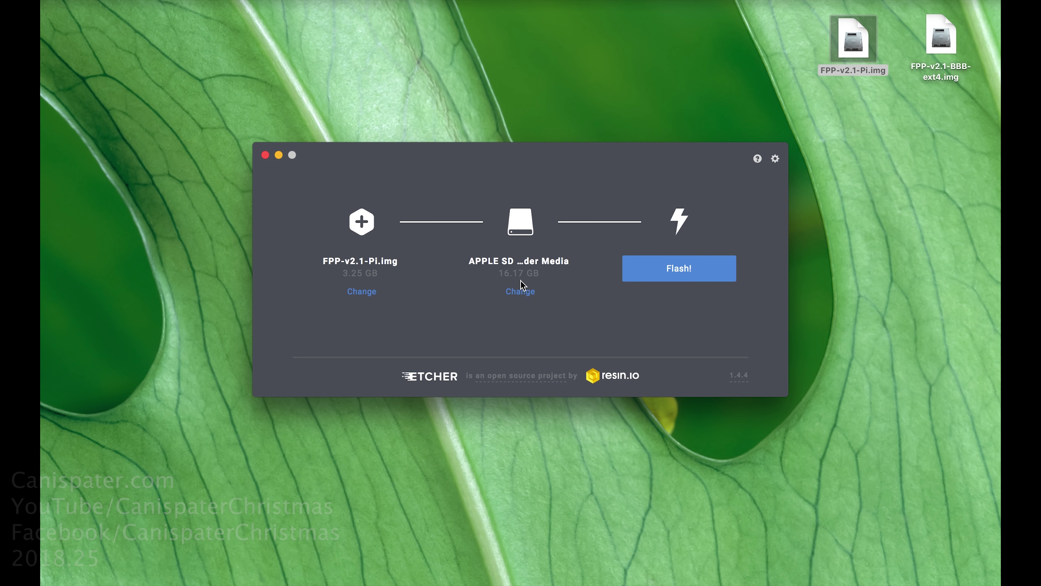
{"action": "left_click", "coordinate": [693, 272]}
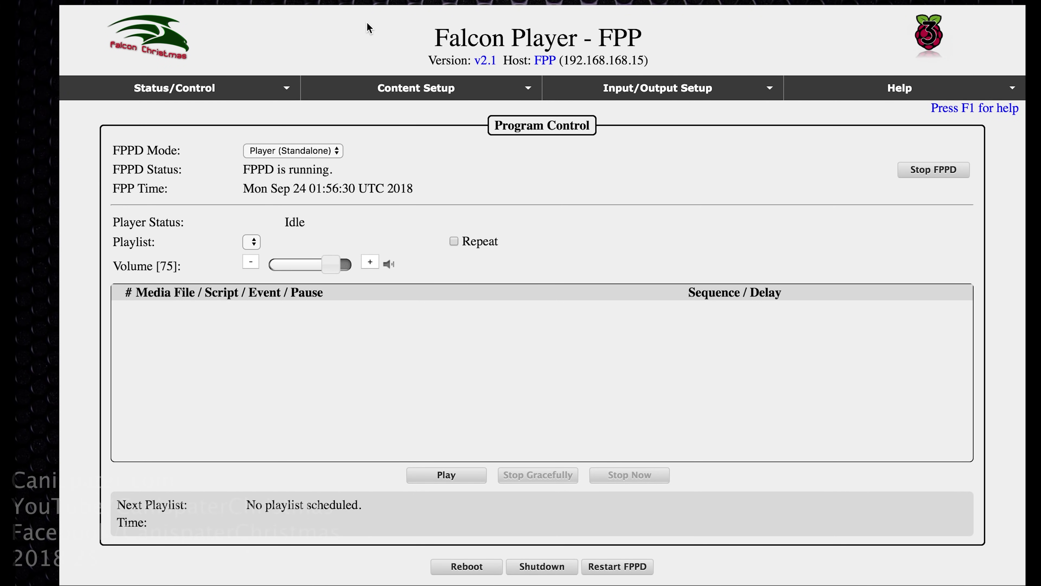
{"action": "left_click", "coordinate": [437, 91]}
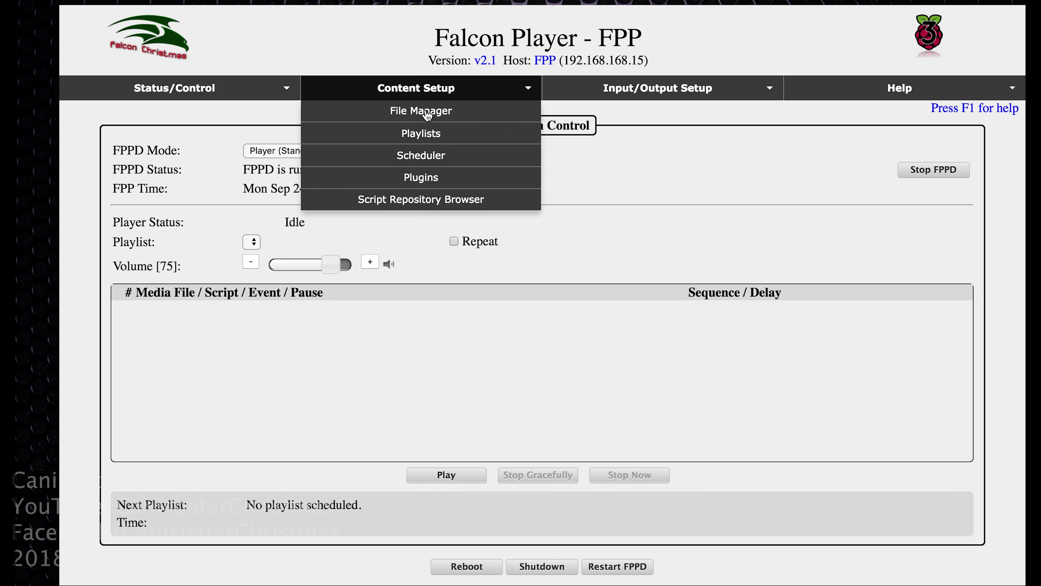
{"action": "left_click", "coordinate": [422, 112]}
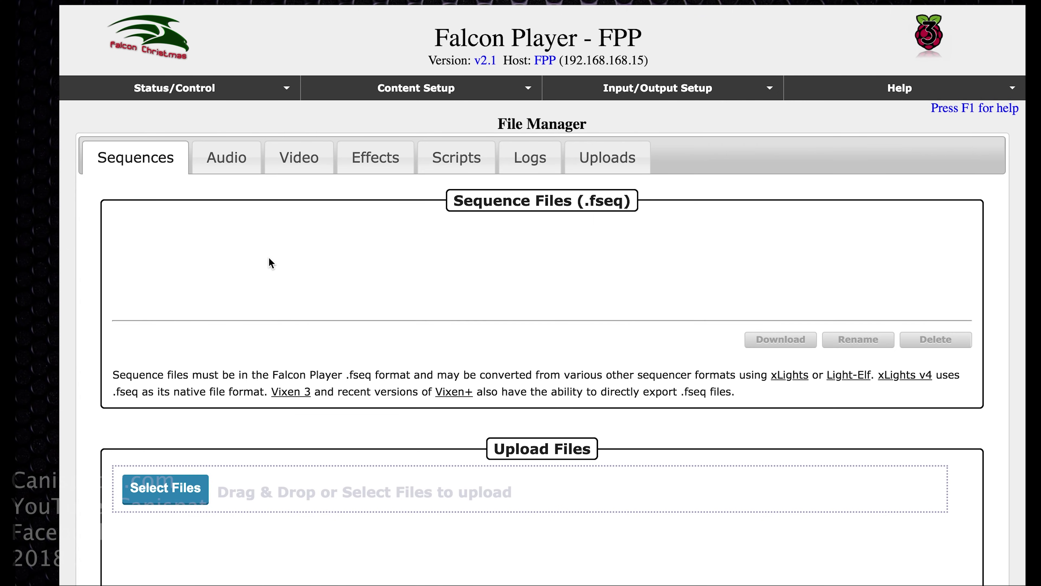
{"action": "left_click", "coordinate": [229, 158]}
{"action": "left_click", "coordinate": [299, 158]}
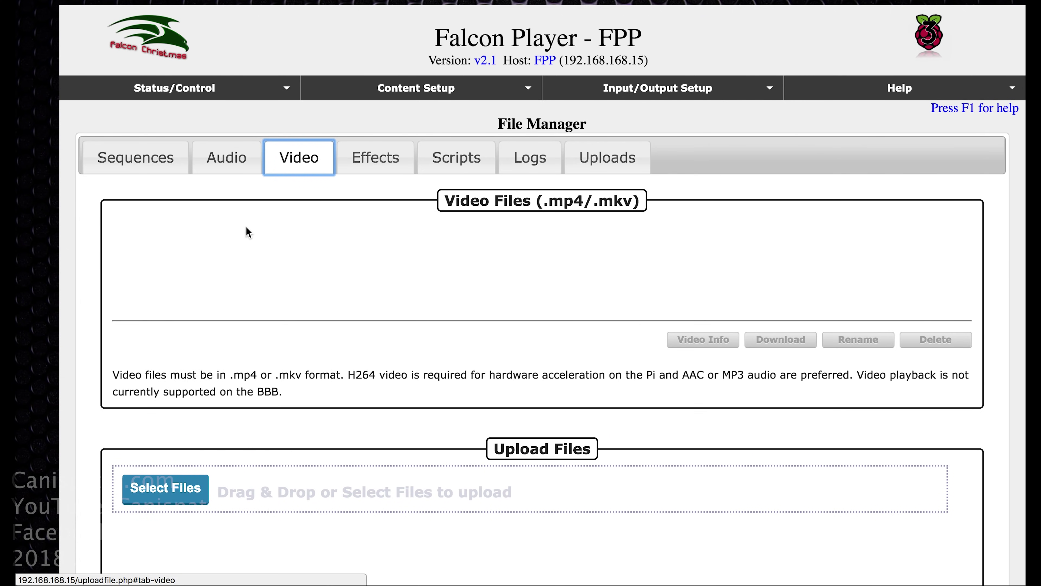
{"action": "left_click", "coordinate": [143, 160]}
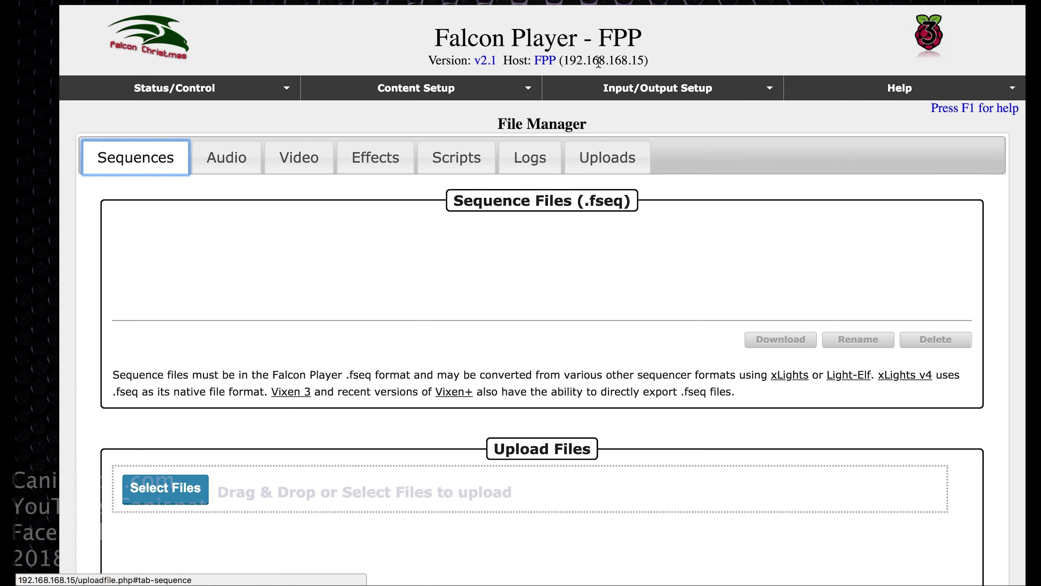
{"action": "left_click", "coordinate": [210, 92]}
{"action": "left_click", "coordinate": [205, 110]}
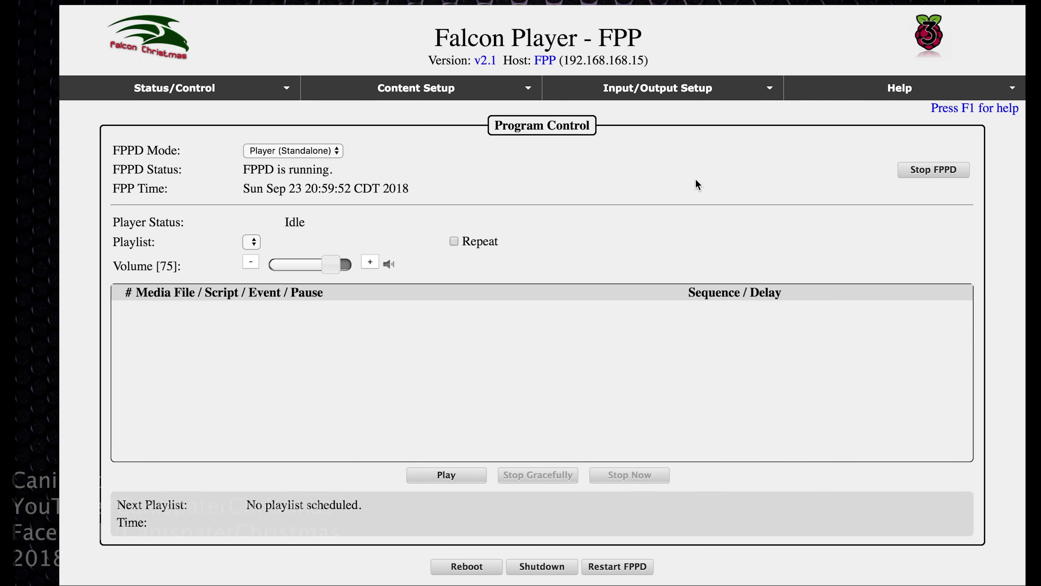
- Check the External Storage Device list without changing it, then go to Advanced Settings
{"action": "left_click", "coordinate": [286, 92]}
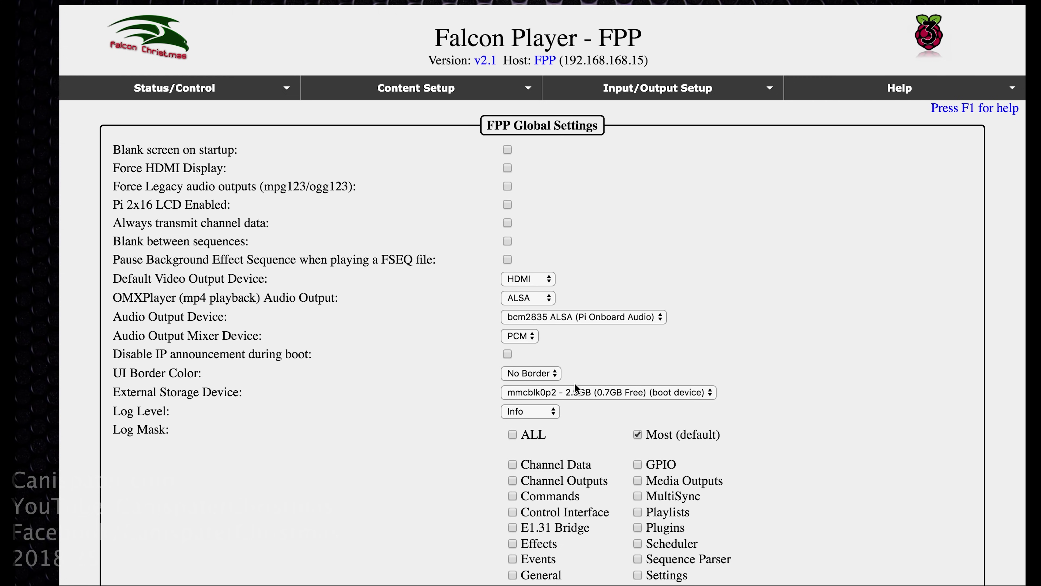
{"action": "left_click", "coordinate": [712, 391]}
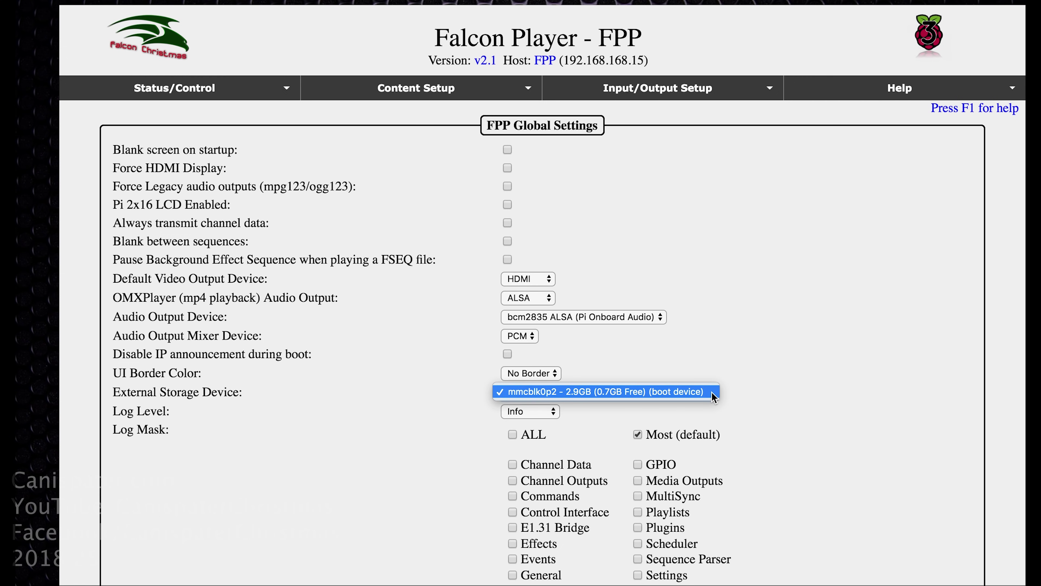
{"action": "left_click", "coordinate": [713, 393]}
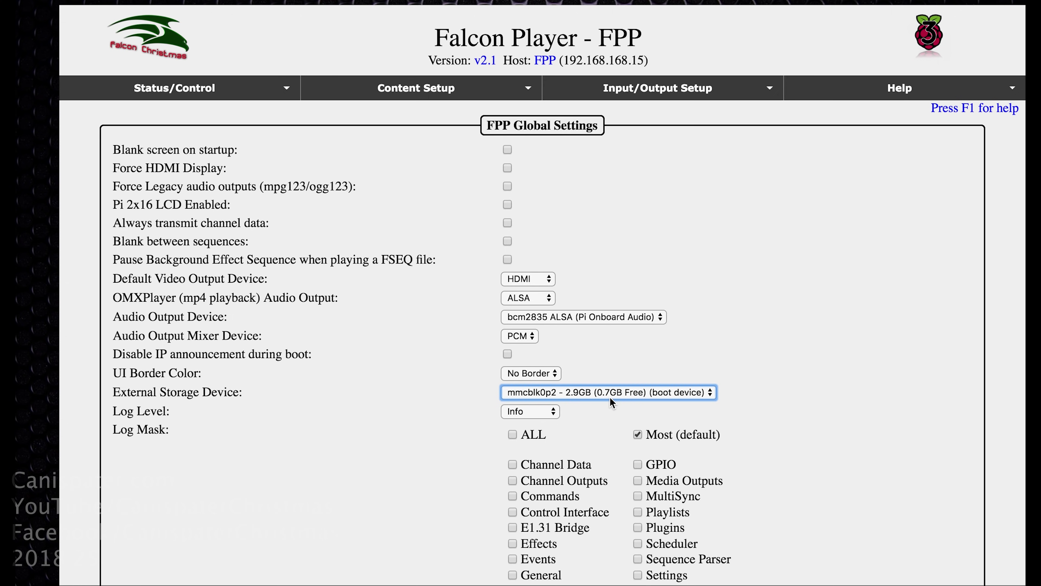
{"action": "scroll", "coordinate": [403, 443], "scroll_direction": "down", "scroll_amount": 3}
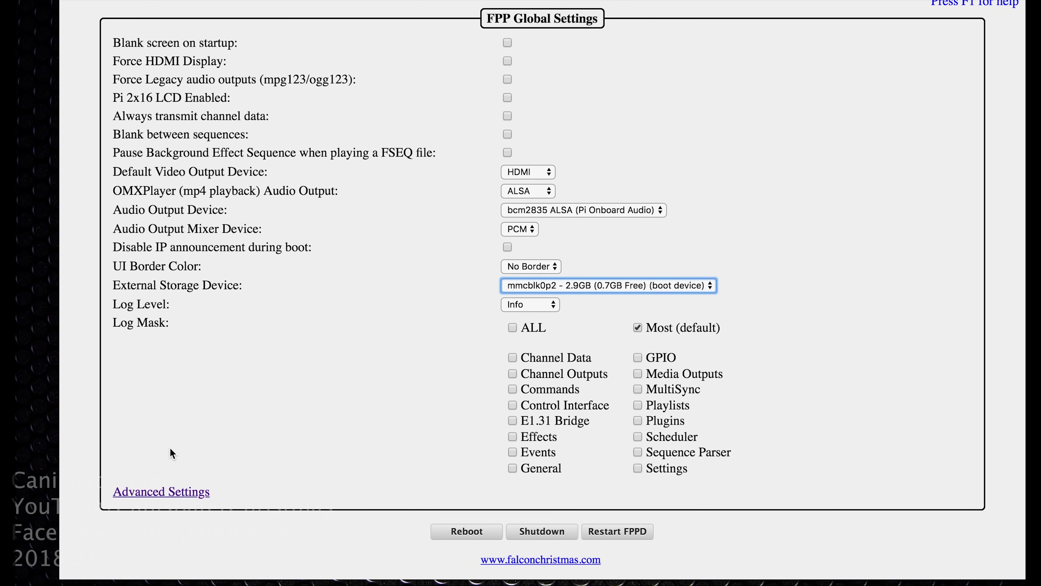
{"action": "left_click", "coordinate": [140, 496]}
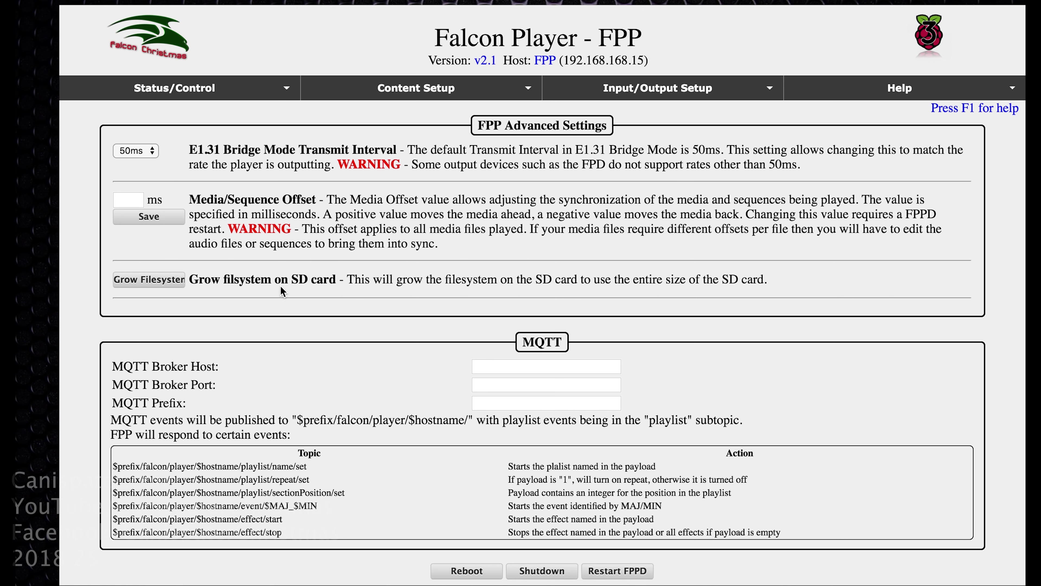
- Grow the SD card filesystem to fill the 15 GB card
{"action": "left_click", "coordinate": [149, 279]}
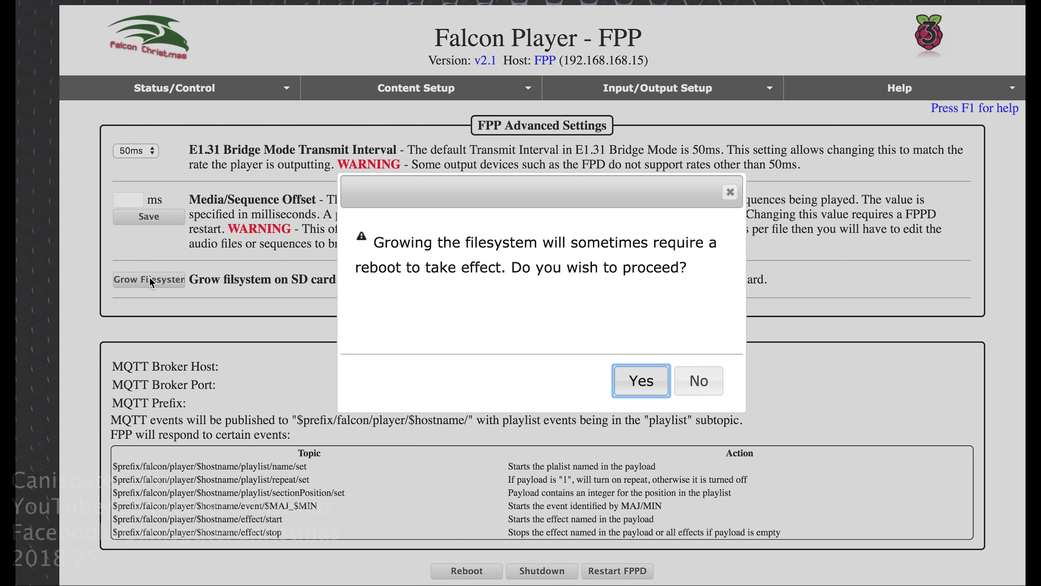
{"action": "left_click", "coordinate": [639, 381]}
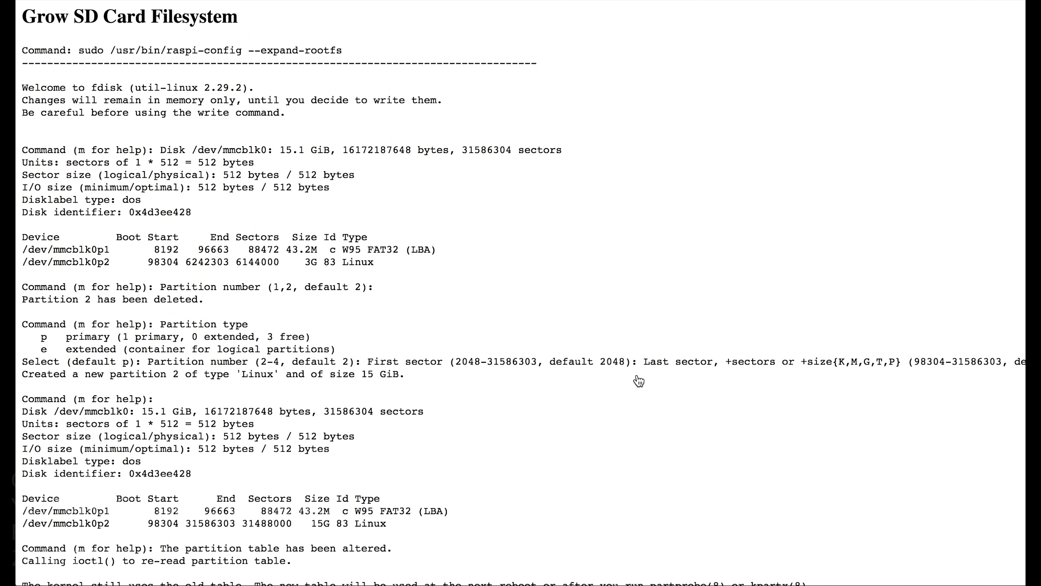
{"action": "scroll", "coordinate": [638, 381], "scroll_direction": "down", "scroll_amount": 3}
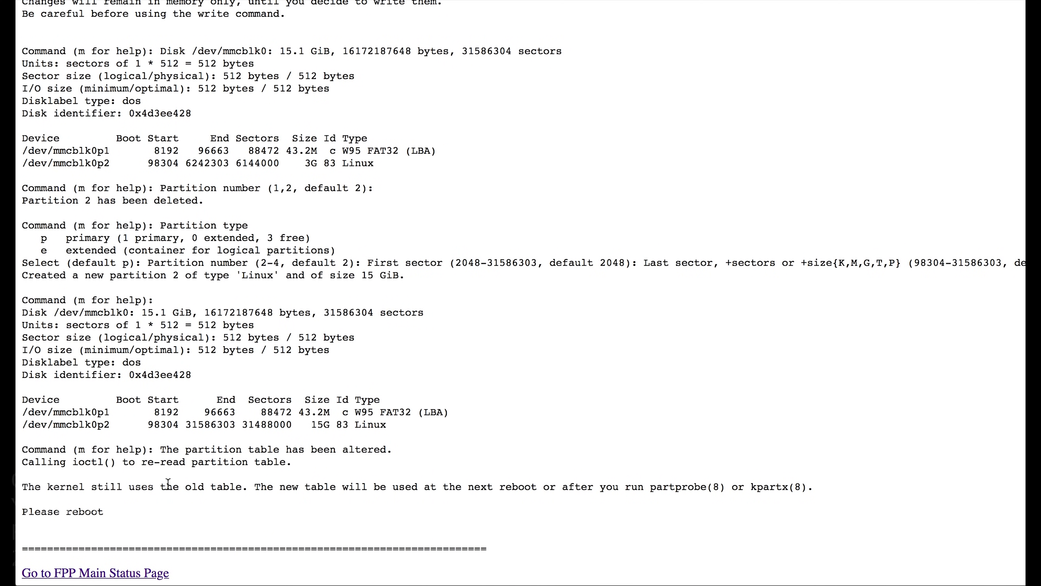
- Return to the main status page and reboot the player
{"action": "left_click", "coordinate": [102, 578]}
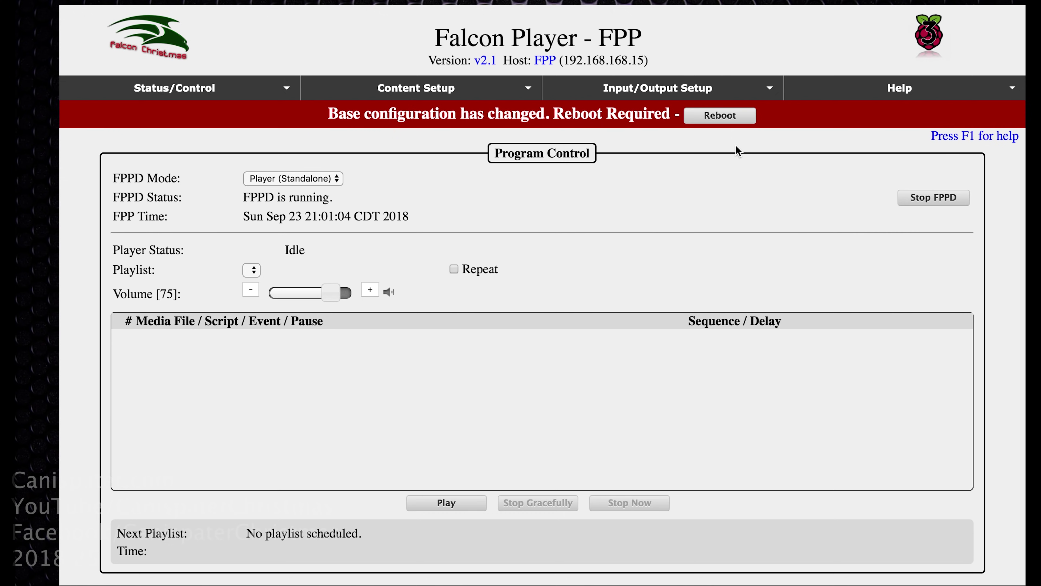
{"action": "left_click", "coordinate": [720, 117]}
{"action": "left_click", "coordinate": [665, 62]}
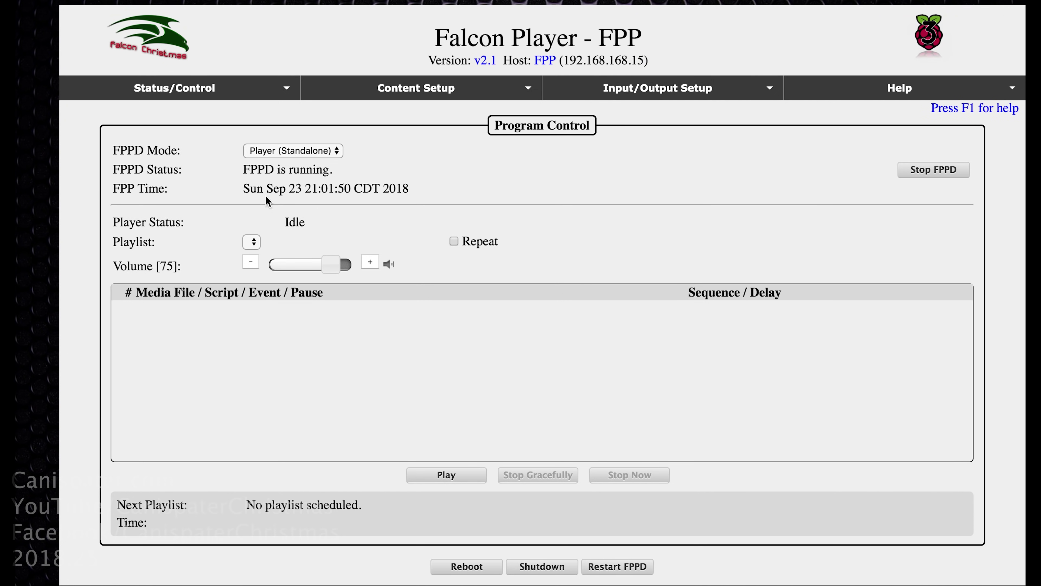
- In FPP Settings, set External Storage Device to USB drive sda1, keeping Don't Format
{"action": "left_click", "coordinate": [284, 88]}
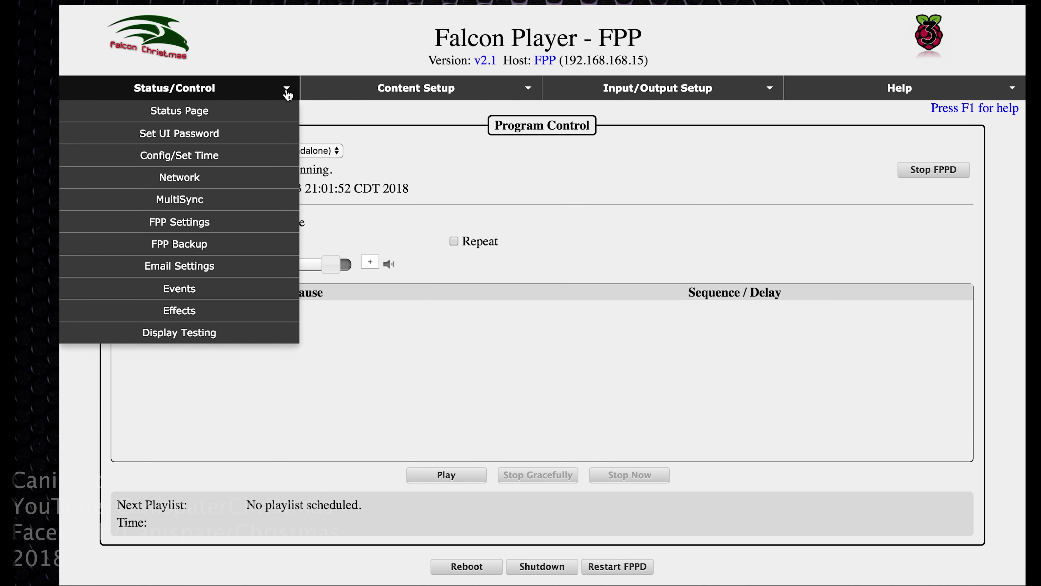
{"action": "left_click", "coordinate": [250, 228]}
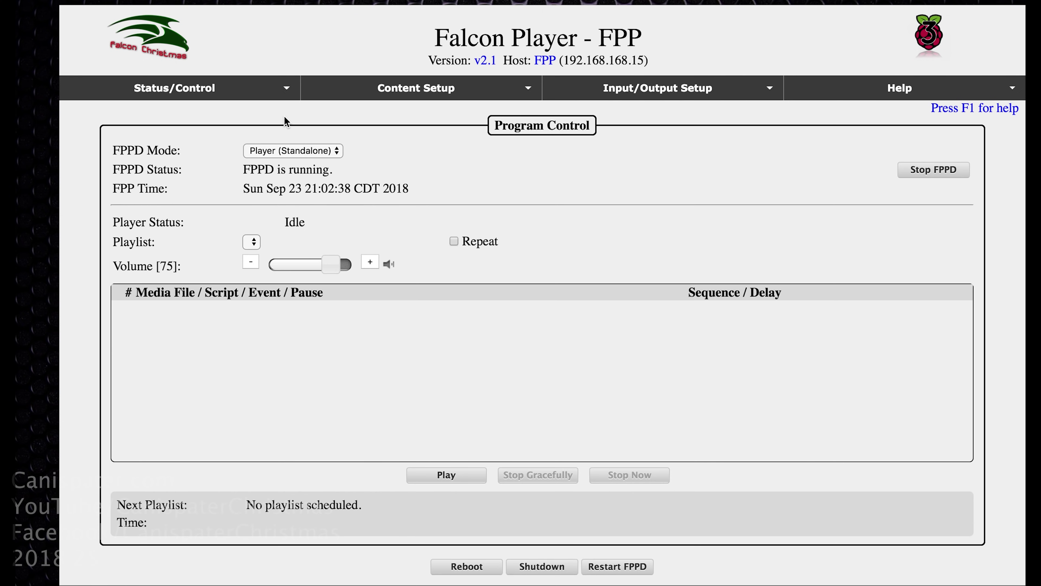
{"action": "left_click", "coordinate": [288, 88]}
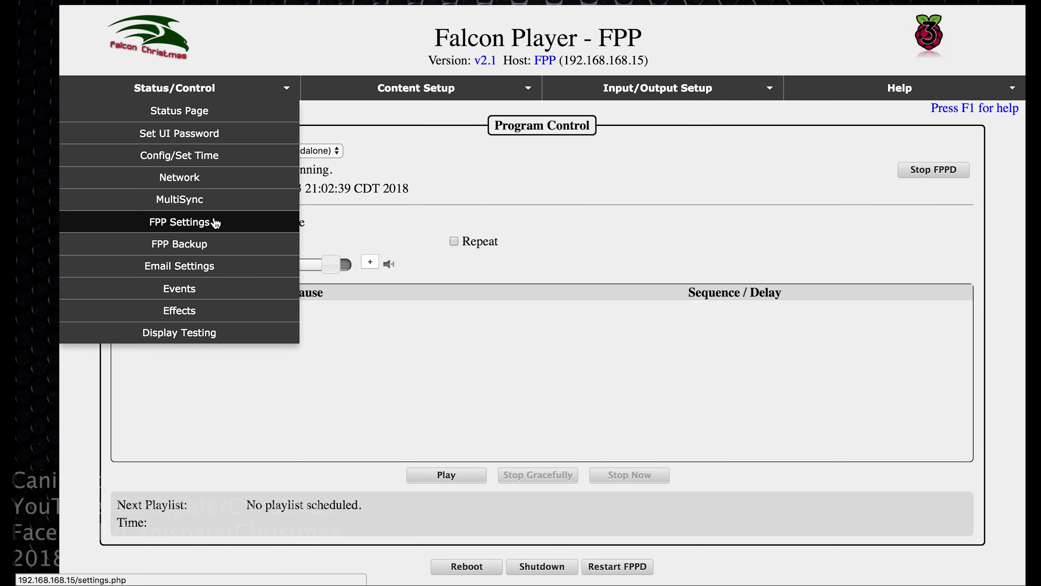
{"action": "left_click", "coordinate": [272, 222]}
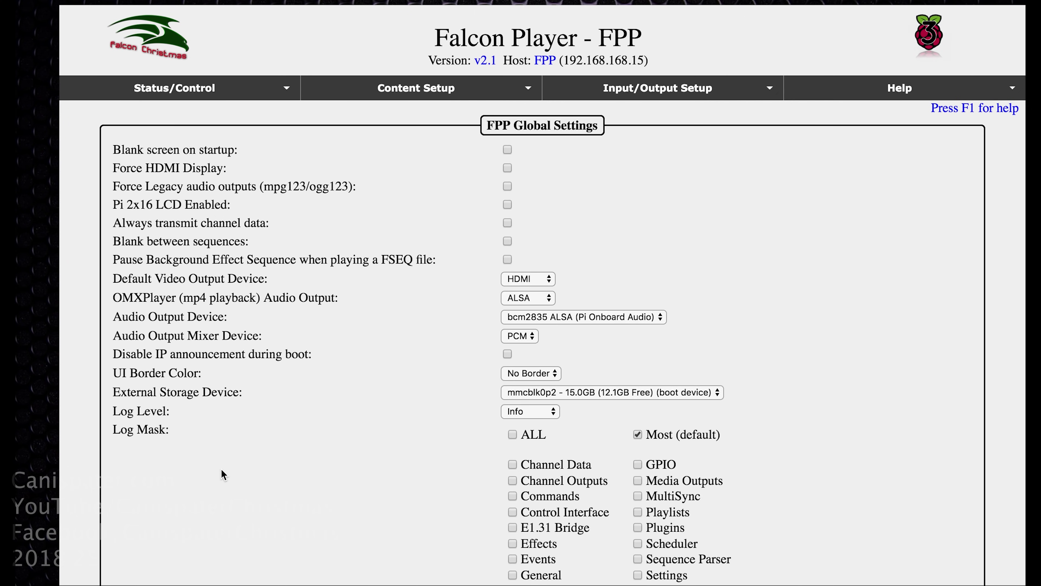
{"action": "left_click", "coordinate": [718, 393]}
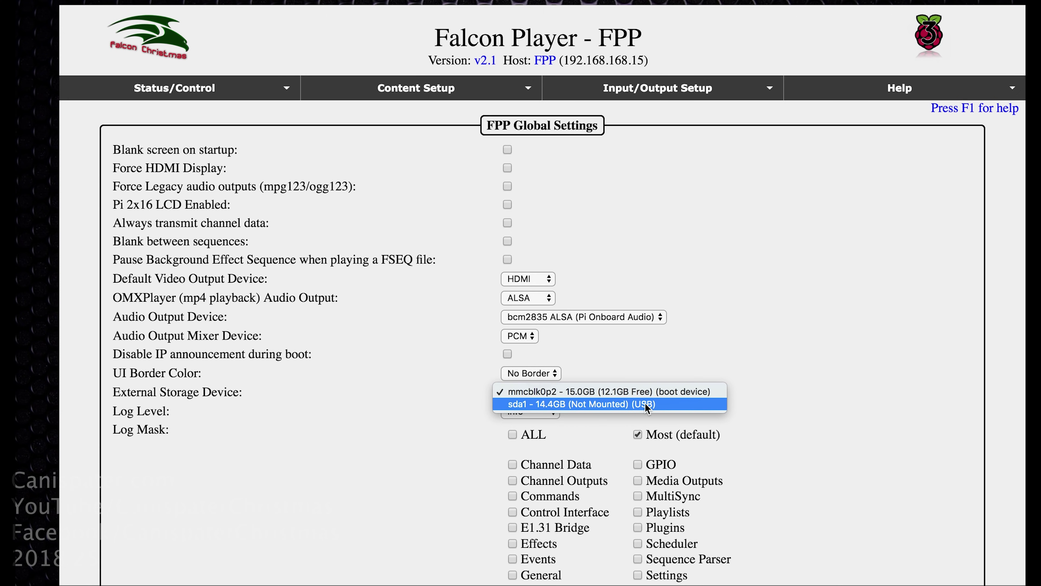
{"action": "left_click", "coordinate": [582, 404]}
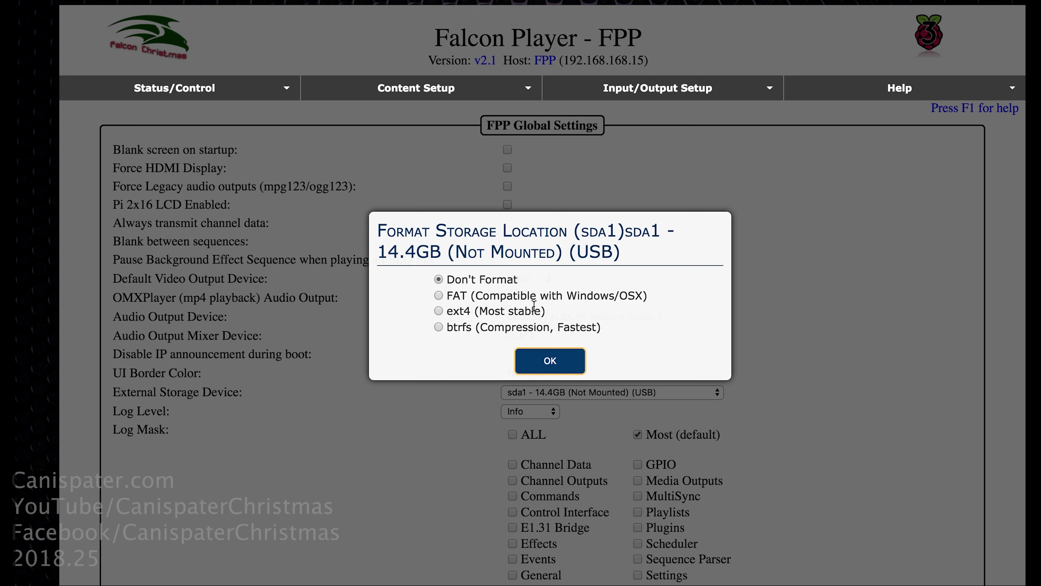
{"action": "left_click", "coordinate": [557, 363]}
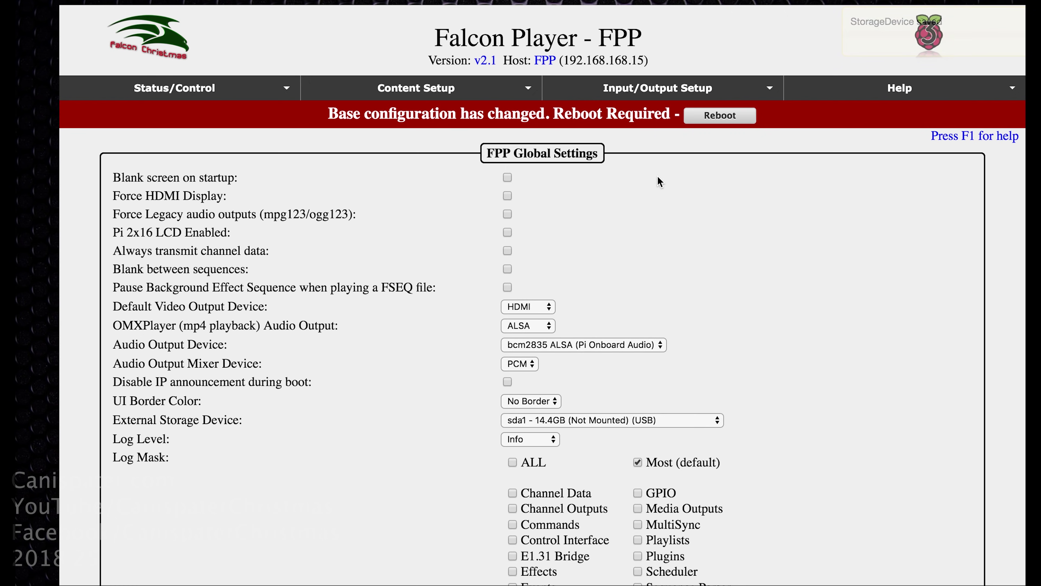
- Reboot the player and reopen FPP Settings to verify sda1 is the storage device
{"action": "left_click", "coordinate": [720, 115]}
{"action": "left_click", "coordinate": [681, 66]}
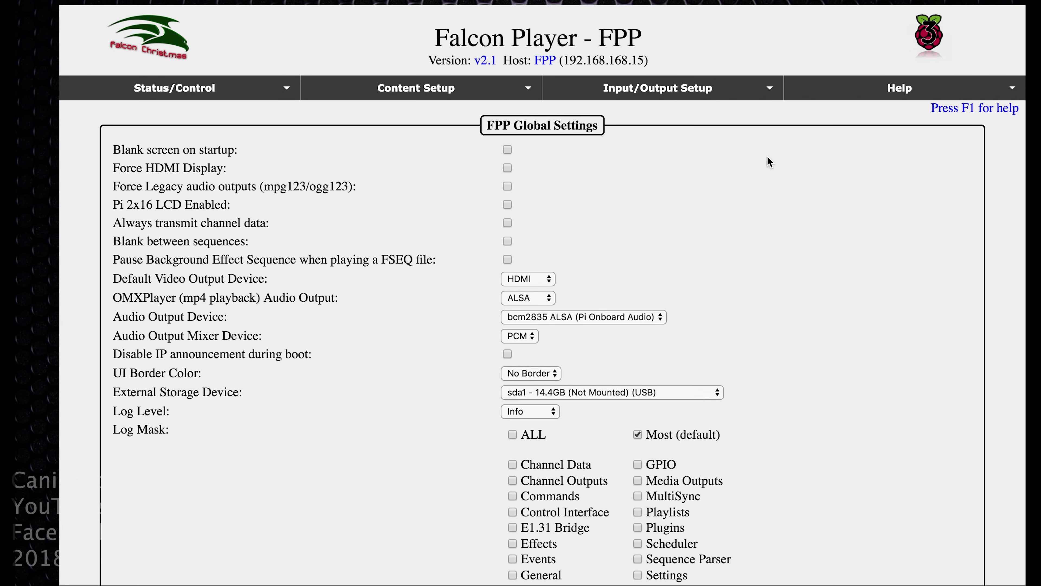
{"action": "mouse_move", "coordinate": [288, 92]}
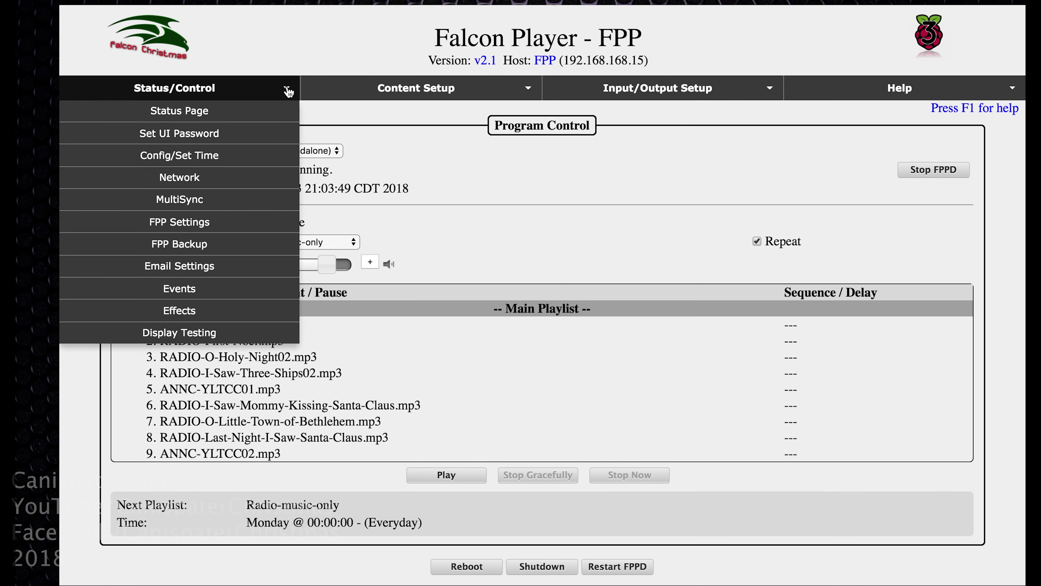
{"action": "left_click", "coordinate": [240, 225]}
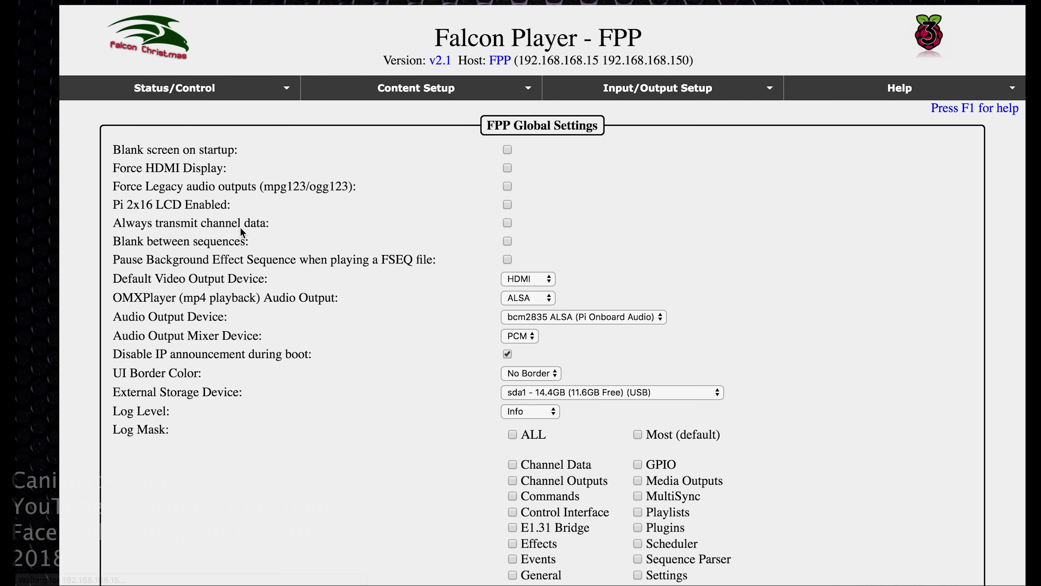